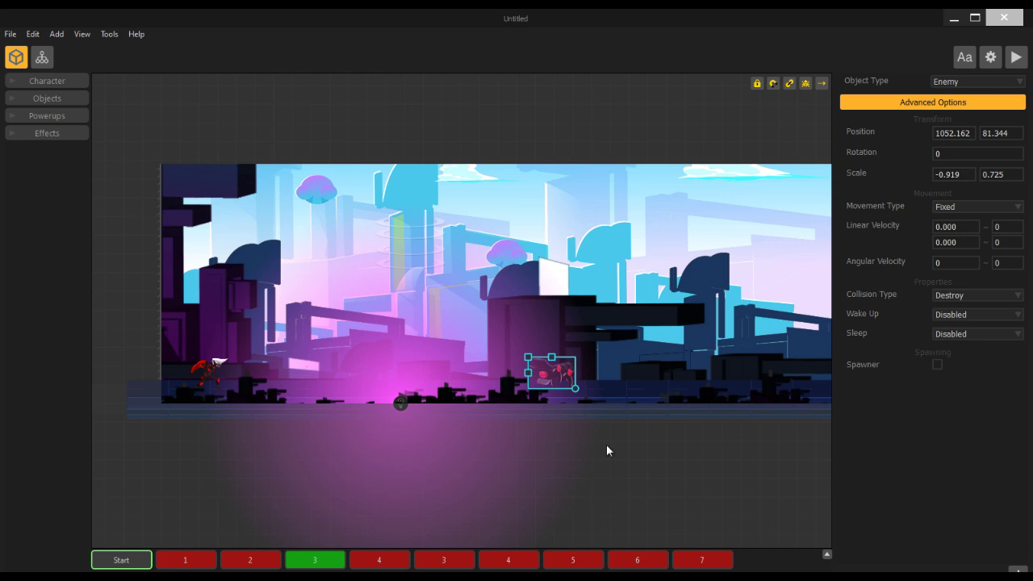
left_click(627, 456)
scroll(455, 374, "up", 4)
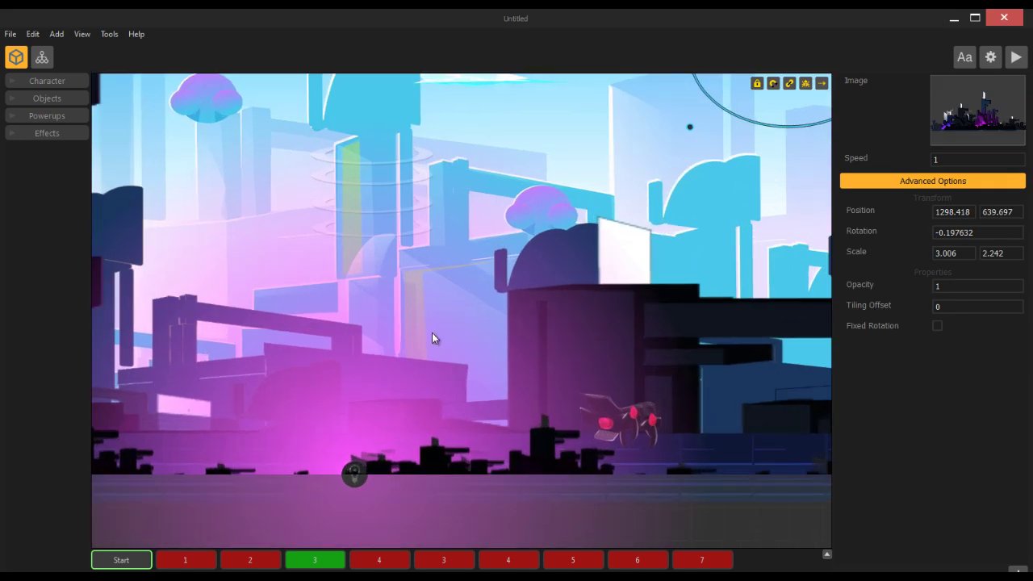
left_click(433, 327)
middle_click_drag(433, 326, 609, 354)
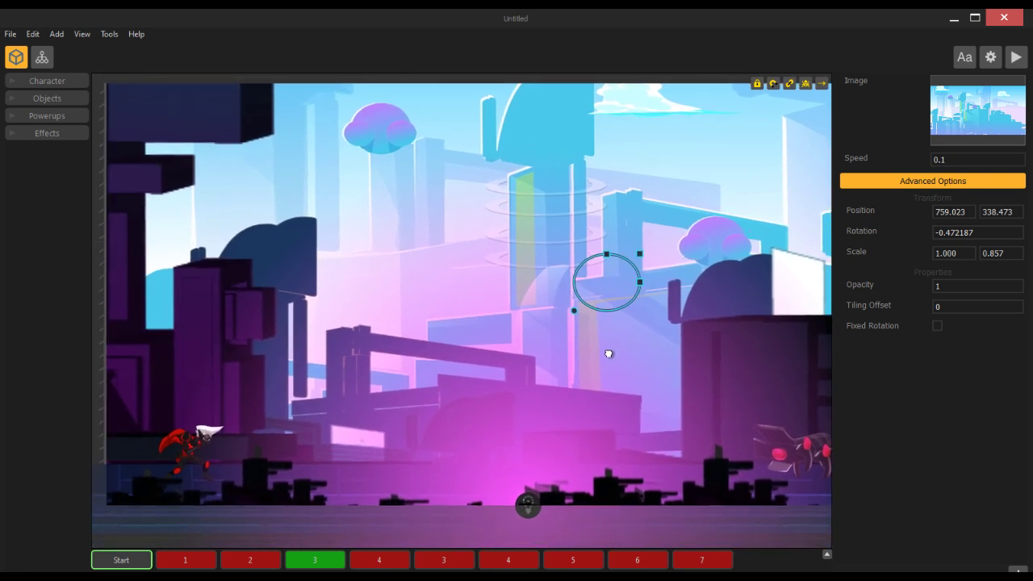
left_click_drag(608, 354, 609, 353)
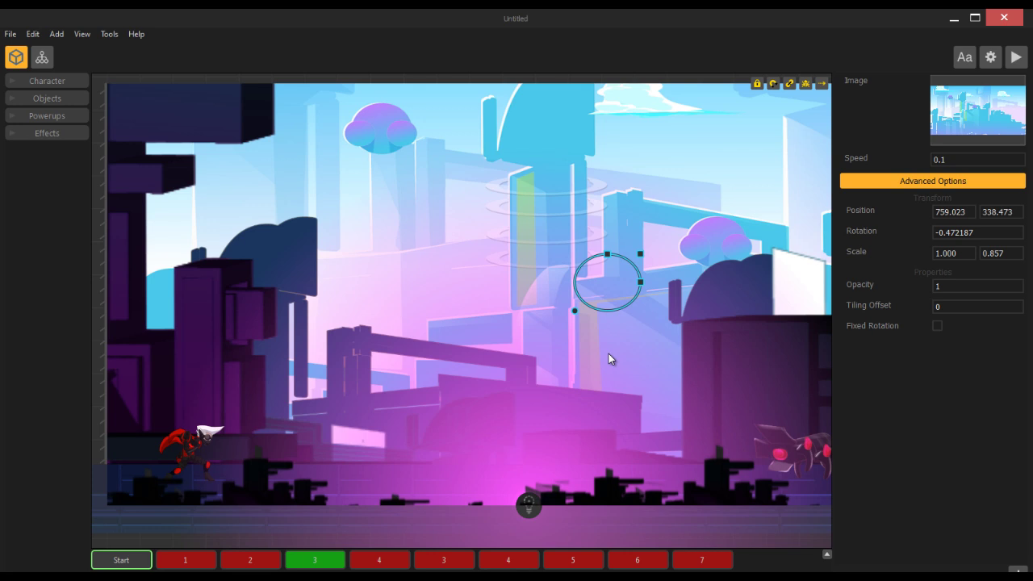
left_click(20, 98)
left_click(50, 233)
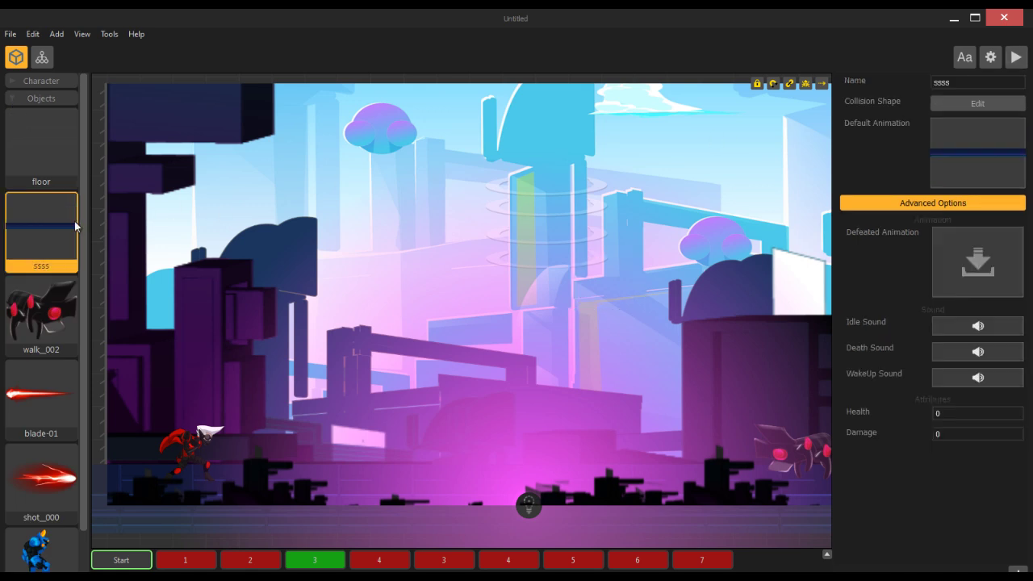
scroll(476, 238, "down", 6)
left_click_drag(455, 239, 555, 247)
left_click(972, 81)
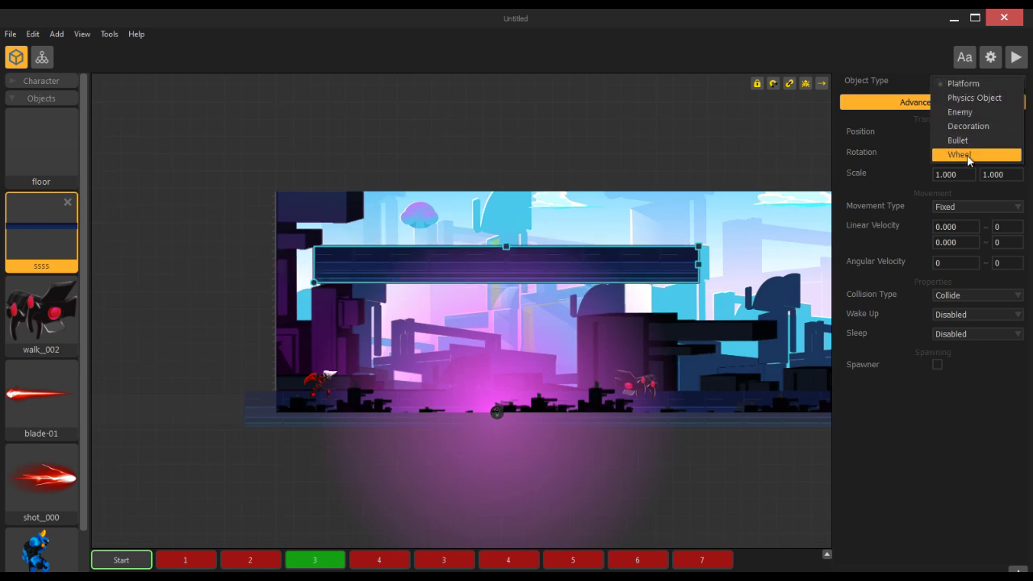
left_click_drag(555, 262, 591, 260)
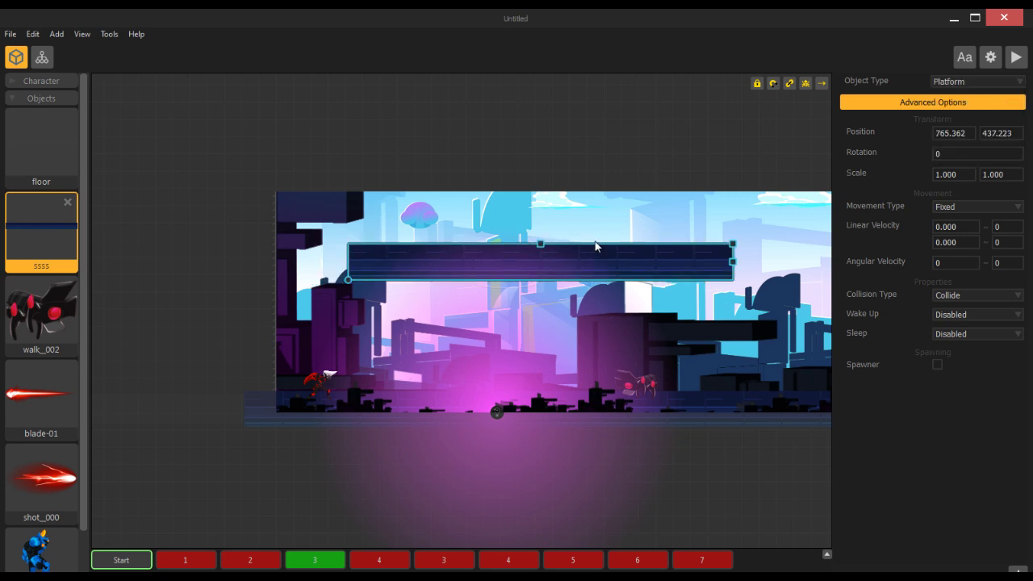
left_click_drag(595, 247, 556, 268)
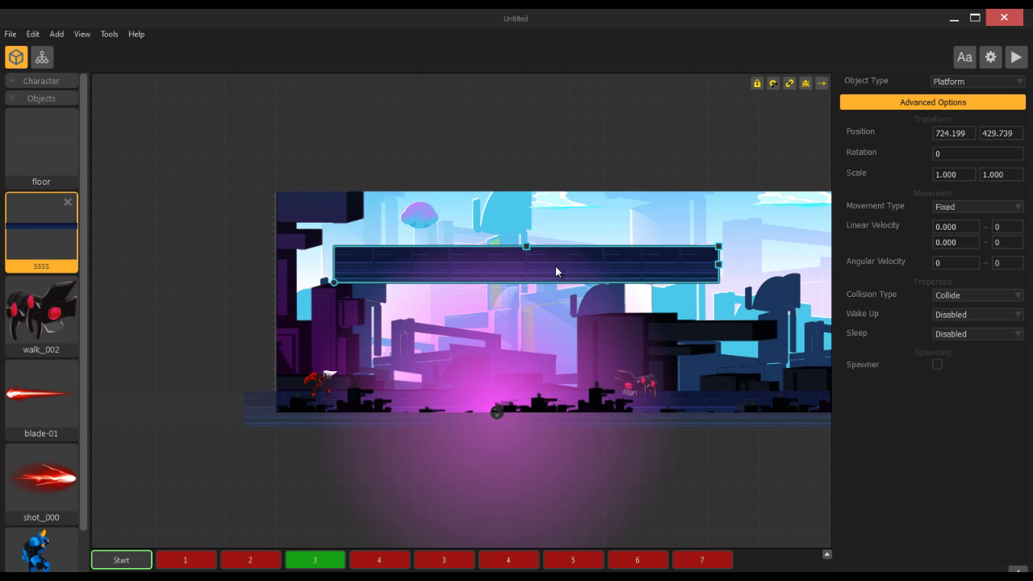
key("Delete")
Show the properties of the Attack 3 scarf__003 powerup
scroll(555, 266, "up", 2)
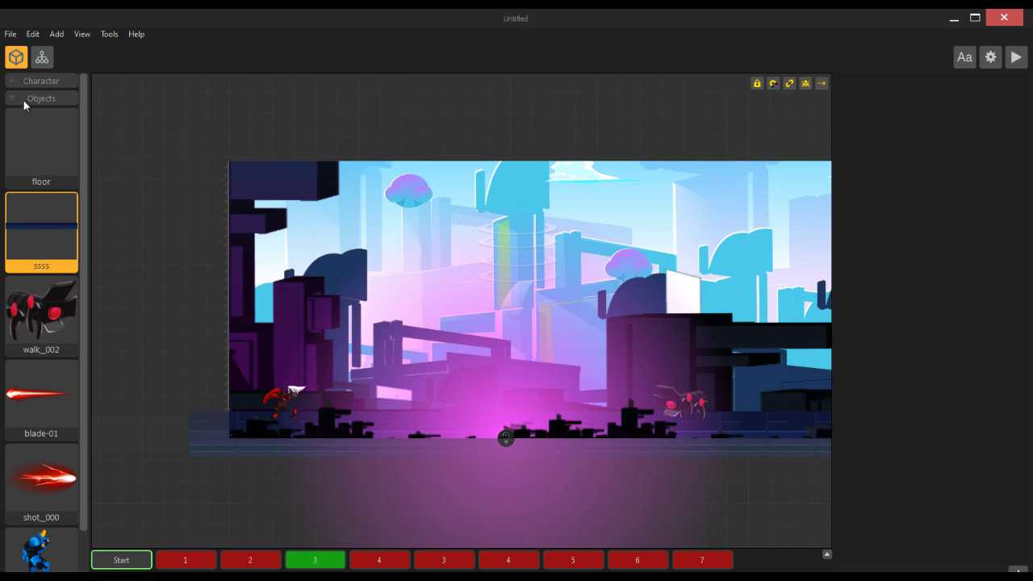
scroll(62, 269, "down", 1)
left_click(41, 558)
scroll(85, 427, "down", 3)
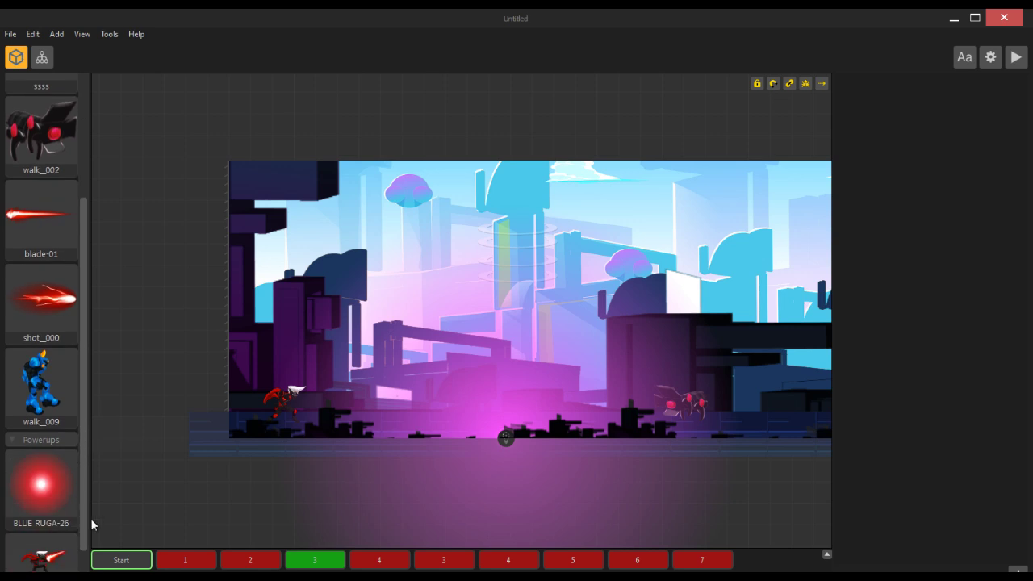
left_click(49, 525)
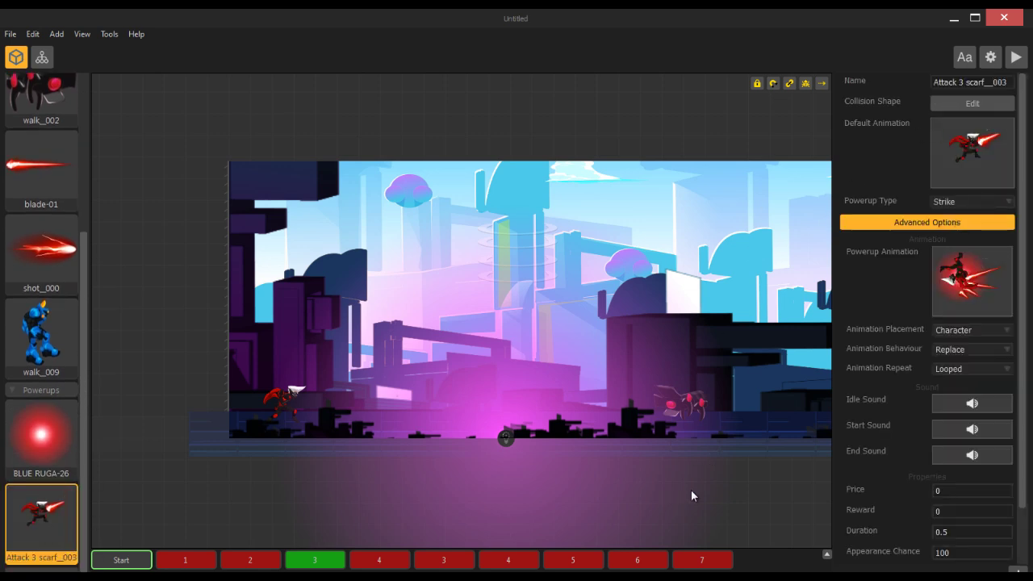
Run the level in the preview to see the current strike attack, and close the preview
left_click(782, 498)
left_click_drag(789, 479, 611, 468)
left_click(1017, 56)
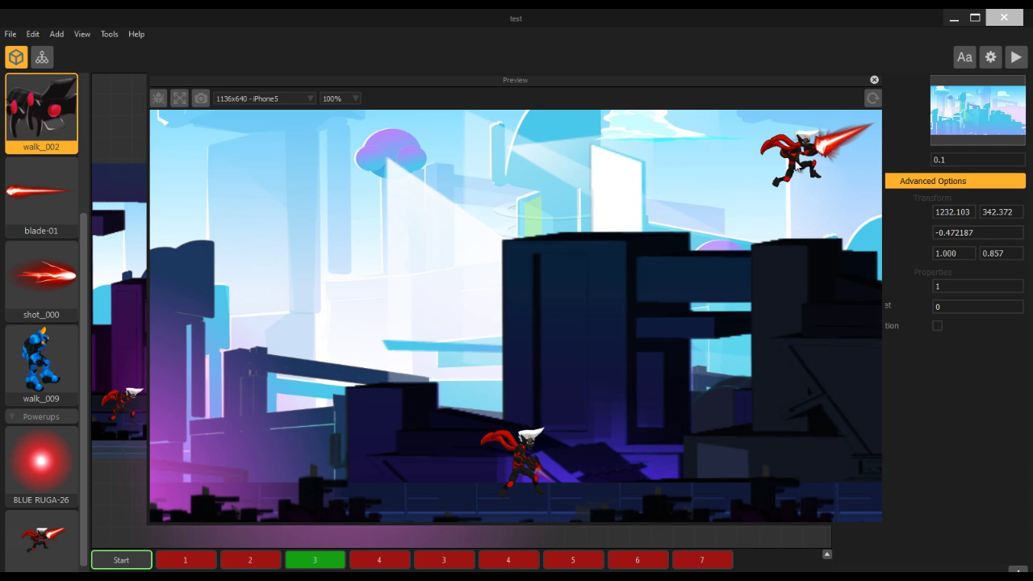
left_click(875, 80)
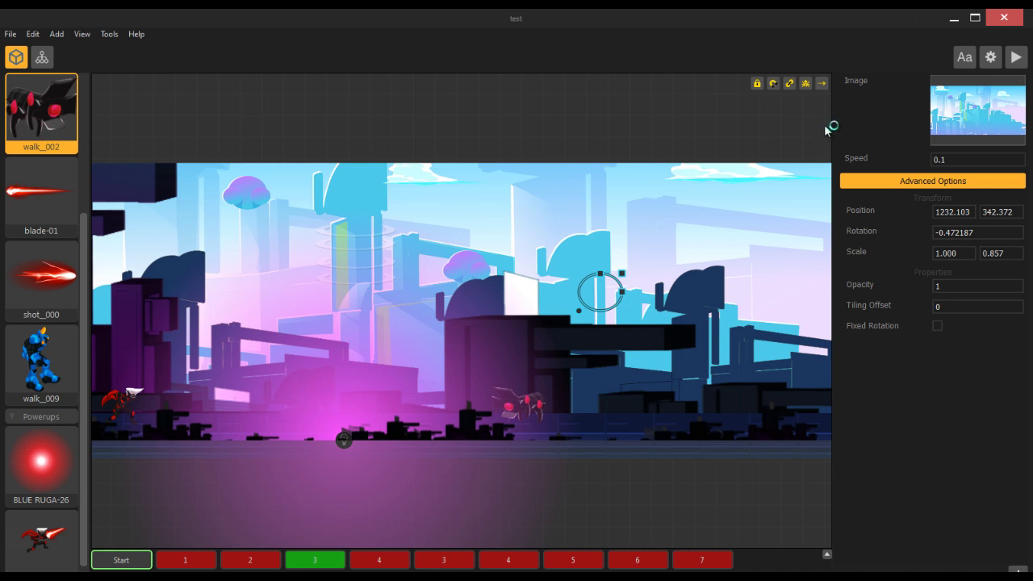
Open the powerup animation of Attack 3 scarf__003 for editing and place the shot_000 object over the hero
left_click(33, 539)
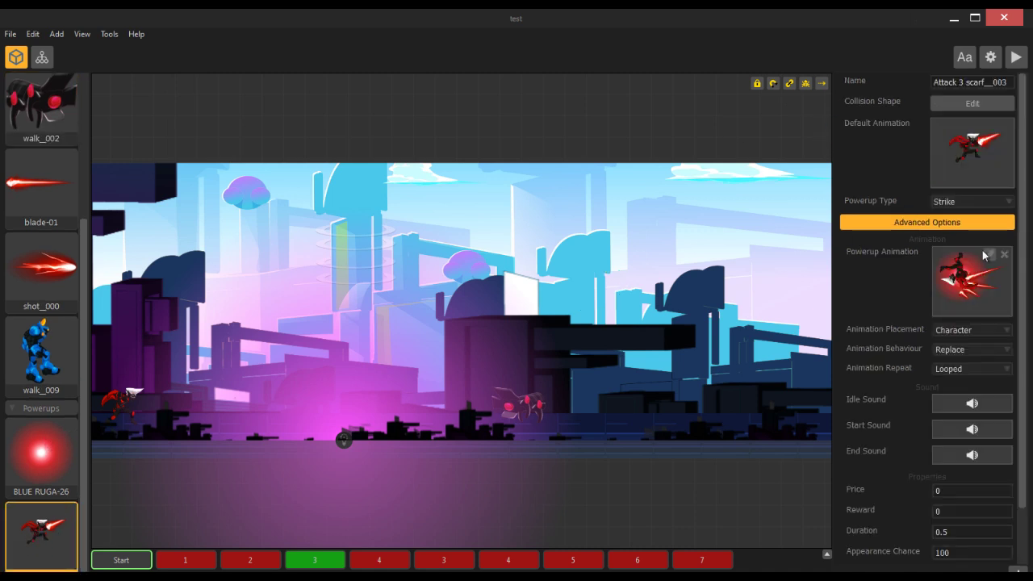
left_click(990, 255)
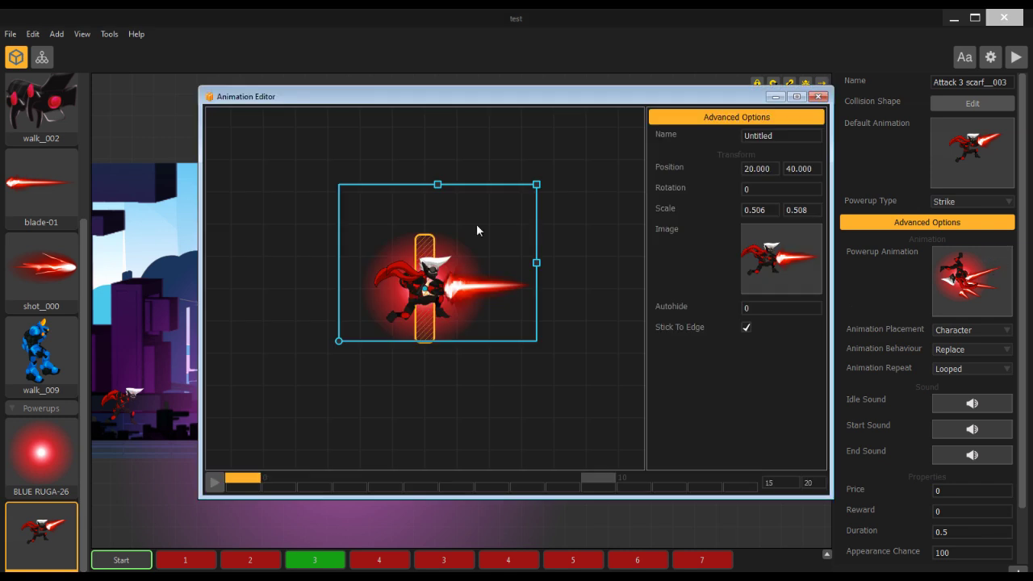
left_click_drag(63, 276, 505, 355)
left_click_drag(576, 359, 538, 282)
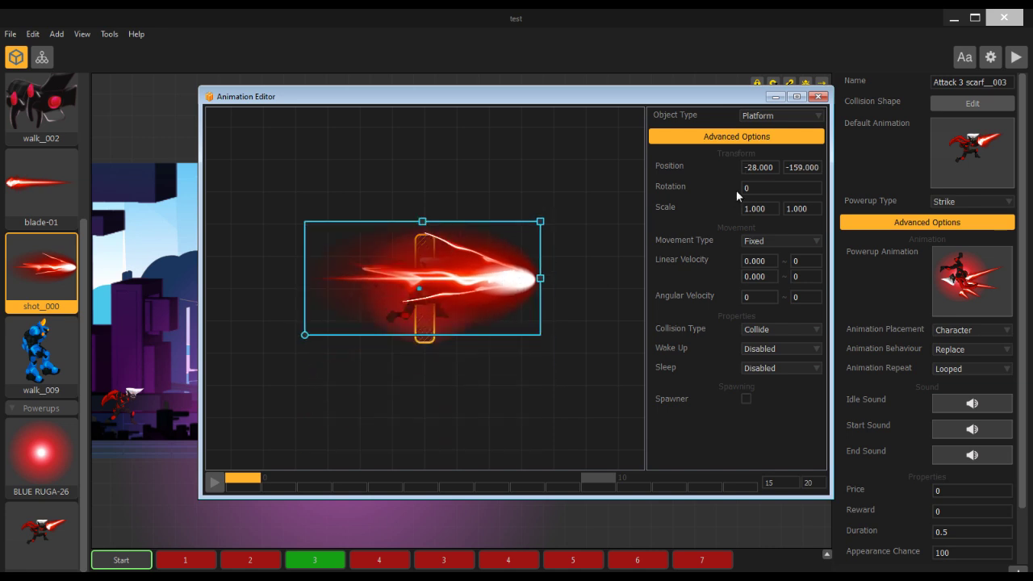
Set the shot's object type to Bullet, keeping its movement type Fixed
left_click(765, 241)
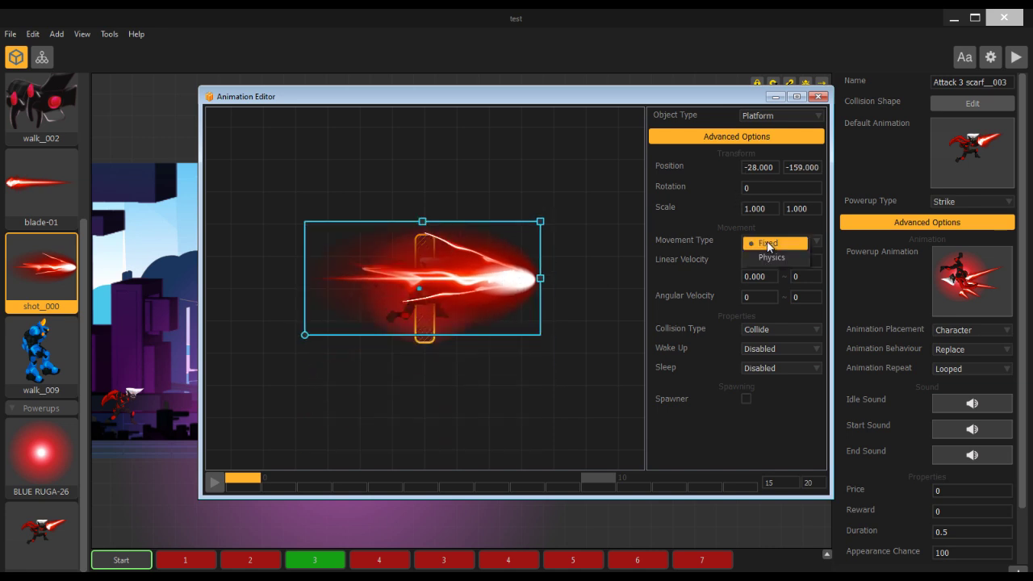
left_click(773, 240)
left_click(771, 116)
left_click(770, 176)
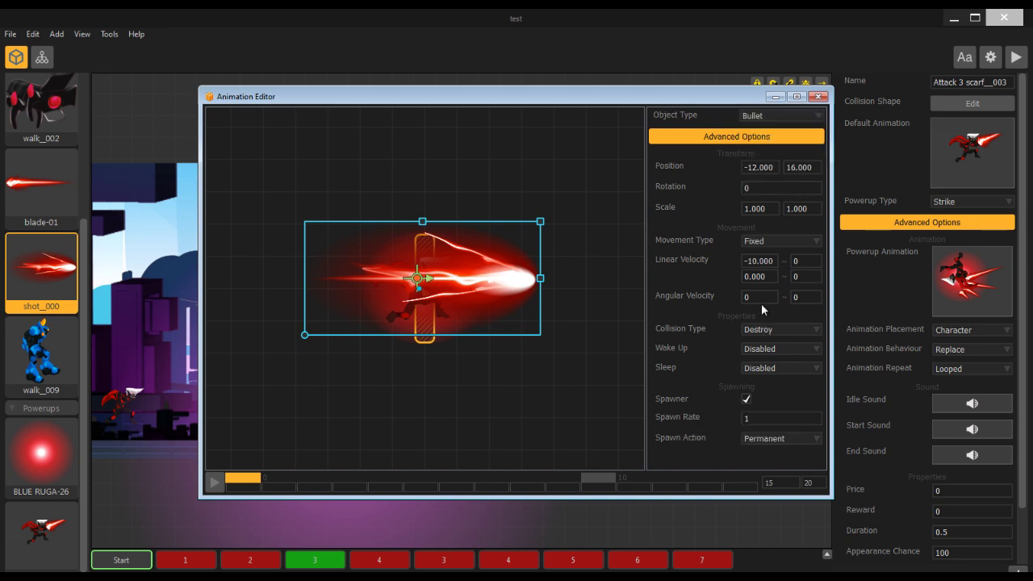
Set the bullet's horizontal linear velocity to 20 and its collision type to No Collide
left_click_drag(776, 260, 709, 263)
type("20")
left_click(770, 329)
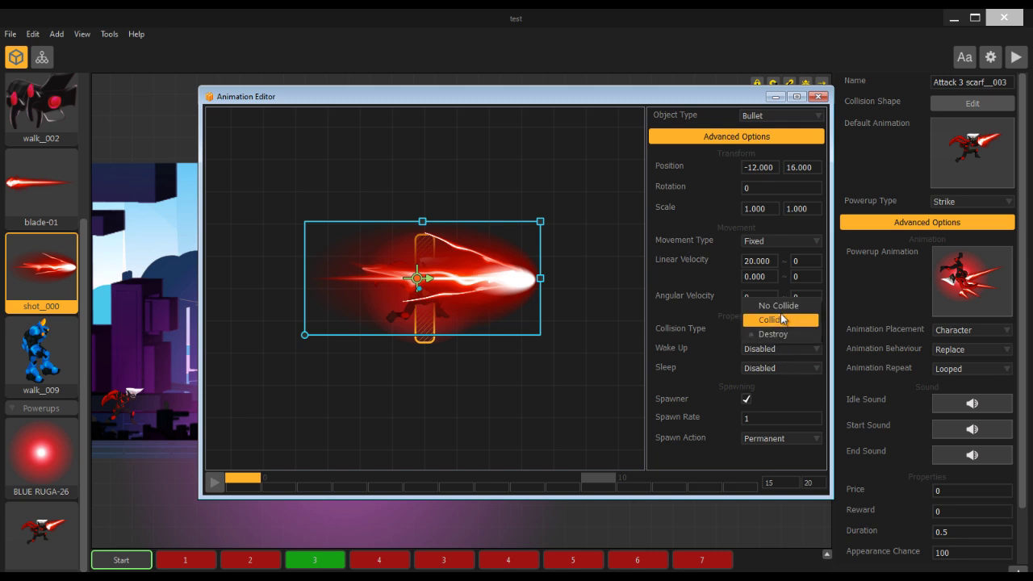
left_click(779, 307)
Set the bullet's spawn rate to 0.2 and move it in front of the hero, to about 97, -14
left_click_drag(762, 417, 690, 401)
type(".2")
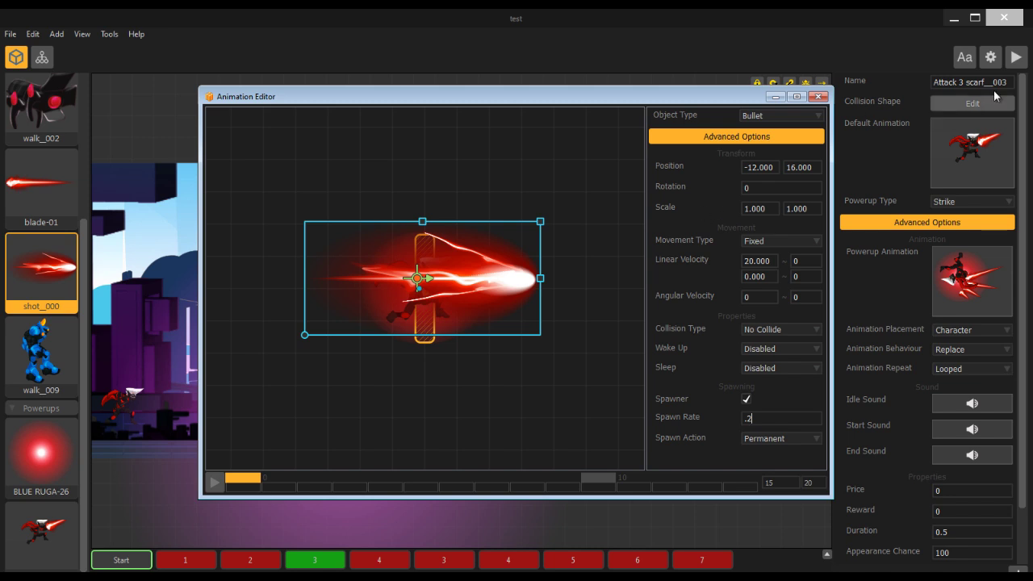
left_click_drag(529, 279, 587, 303)
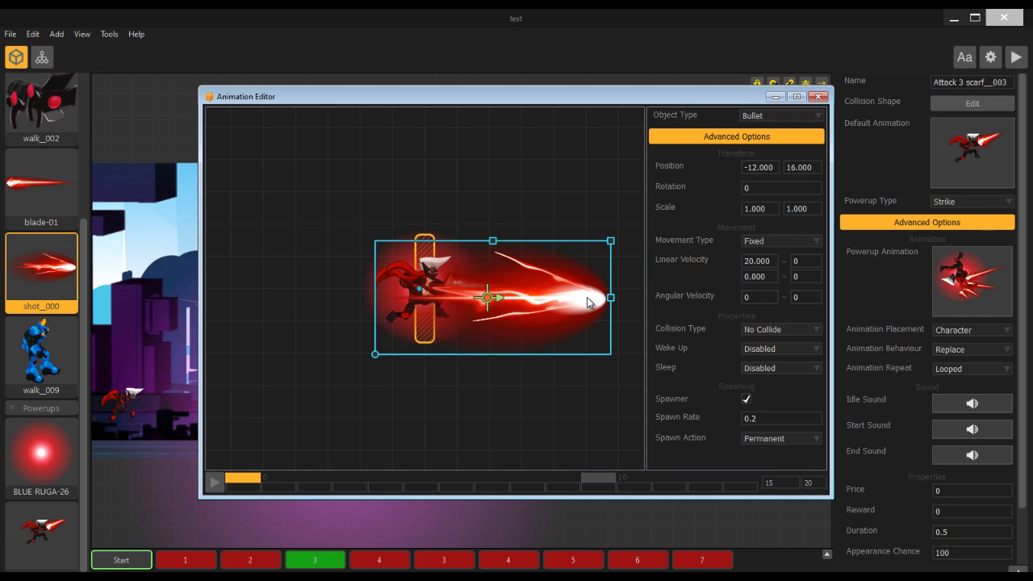
Close the animation editor, test the single-shot attack in the level preview, and close the preview
left_click(821, 96)
left_click(1019, 57)
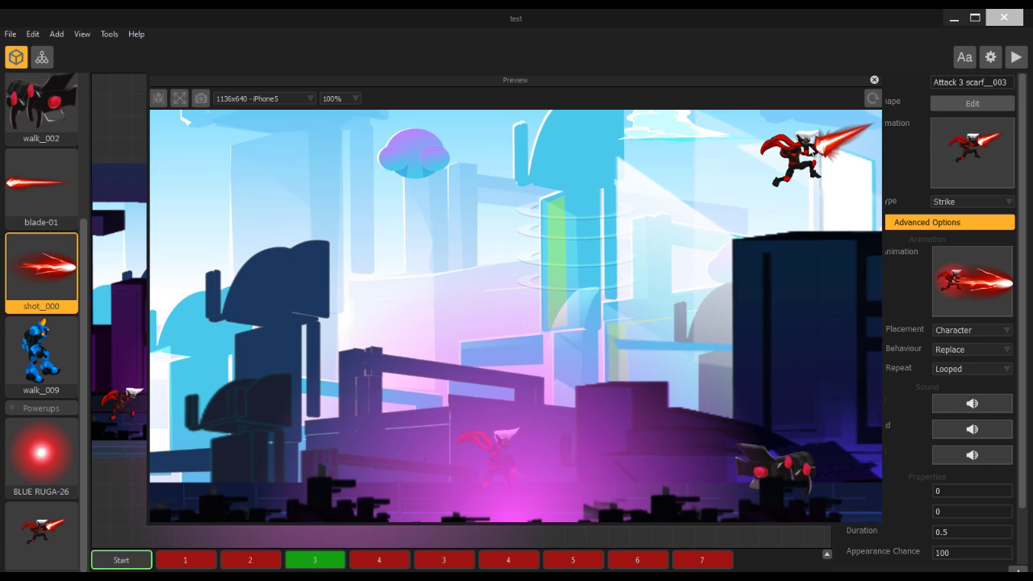
left_click(873, 79)
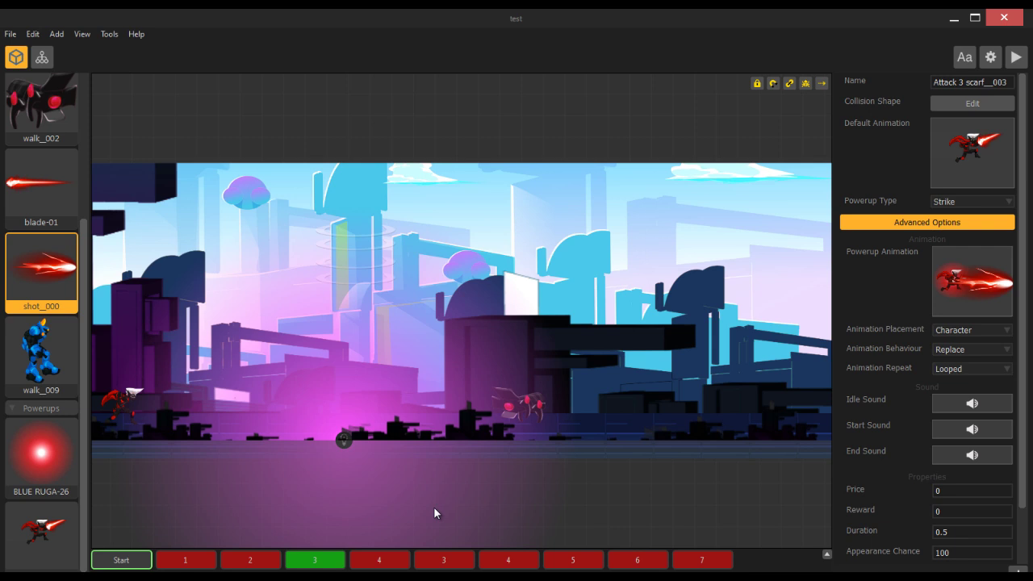
scroll(434, 508, "up", 1)
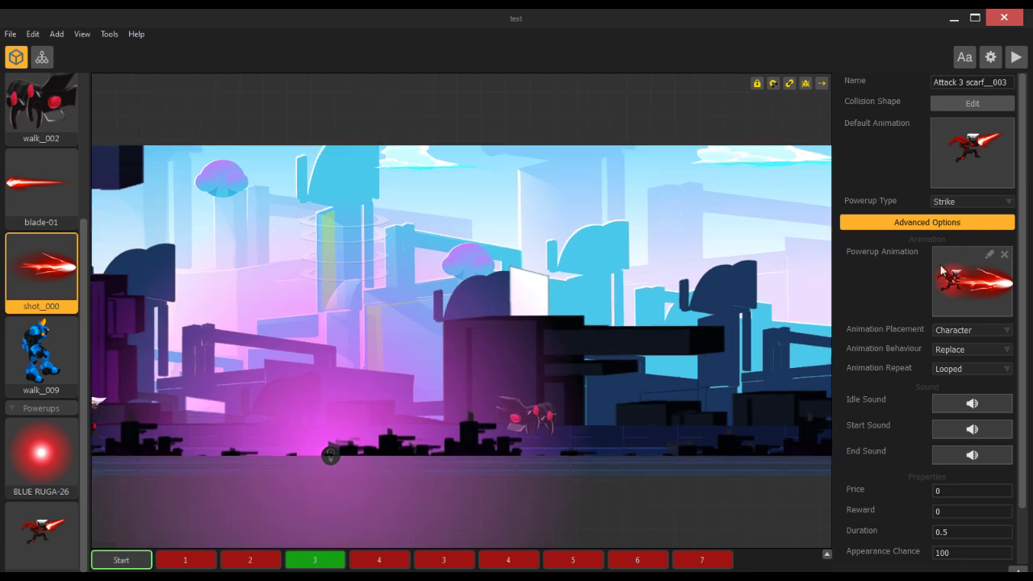
Reopen the powerup animation, rotate the shot to about -30.5° and move it above the hero, and set its spawn rate to 0.8
double_click(987, 252)
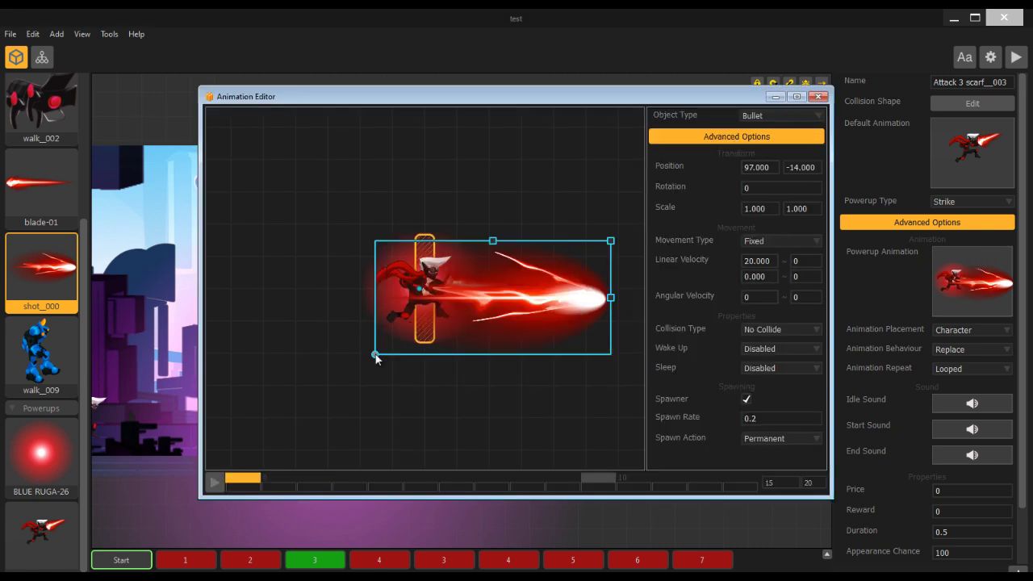
left_click_drag(375, 355, 391, 440)
left_click_drag(552, 255, 539, 140)
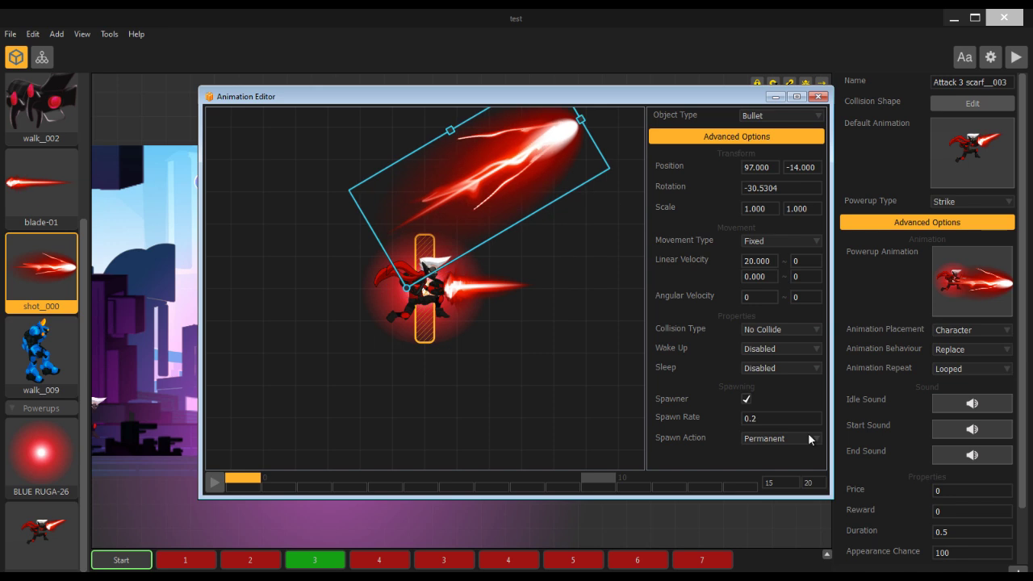
left_click_drag(762, 418, 741, 418)
type(".8")
key("Return")
Duplicate the angled shot and place the copy below the hero, rotated to about -321° so it points diagonally down
left_click_drag(432, 319, 401, 333)
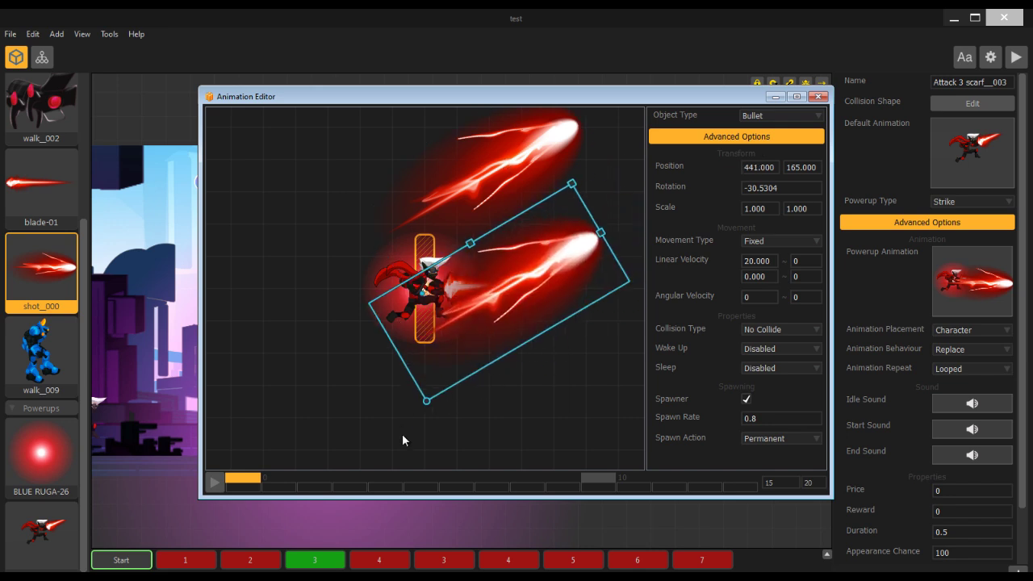
left_click_drag(427, 401, 346, 256)
left_click_drag(517, 311, 489, 380)
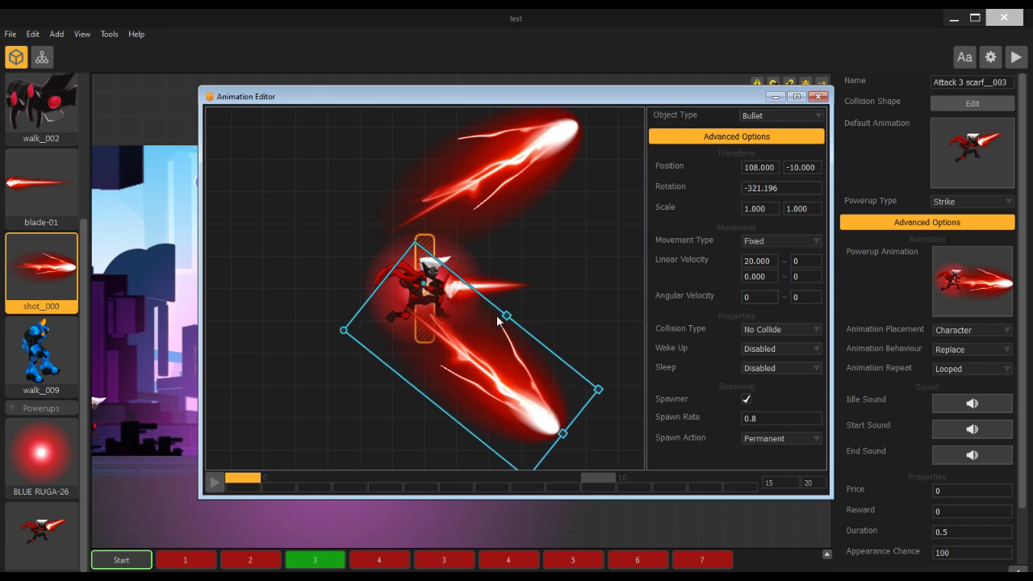
Duplicate the lower shot, rotate the copy nearly level to about 0.14°, and place it between the two angled shots at about 114, 13
key("ctrl+Down")
left_click_drag(477, 437, 499, 265)
left_click_drag(367, 273, 369, 362)
left_click_drag(546, 305, 556, 286)
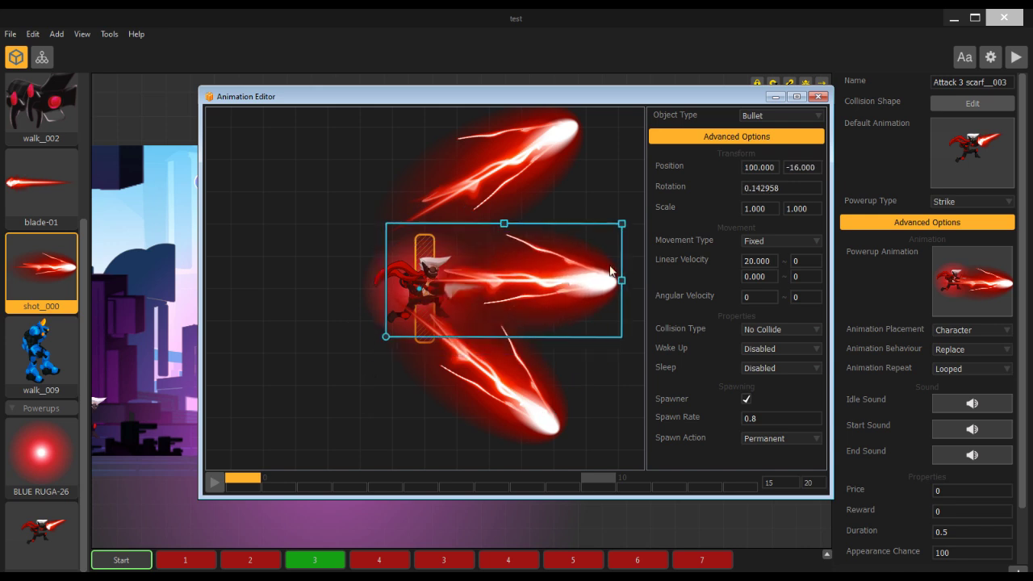
Test the three-shot attack in the level preview and close the preview
left_click(1016, 60)
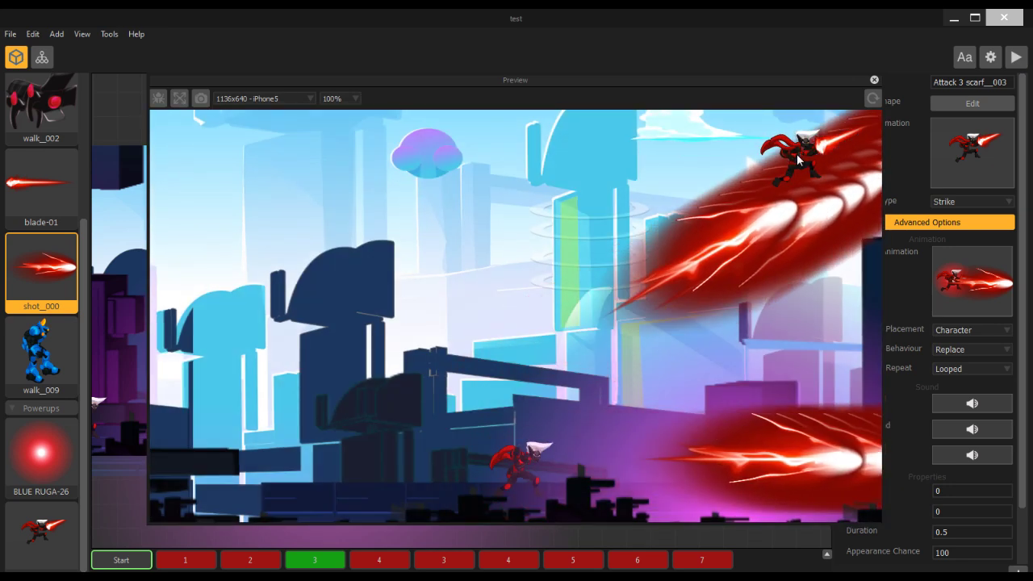
left_click(874, 81)
Review the three shots in the animation editor and the available object types, and close the editor
left_click(577, 371)
left_click(553, 295)
left_click(529, 396)
left_click(504, 181)
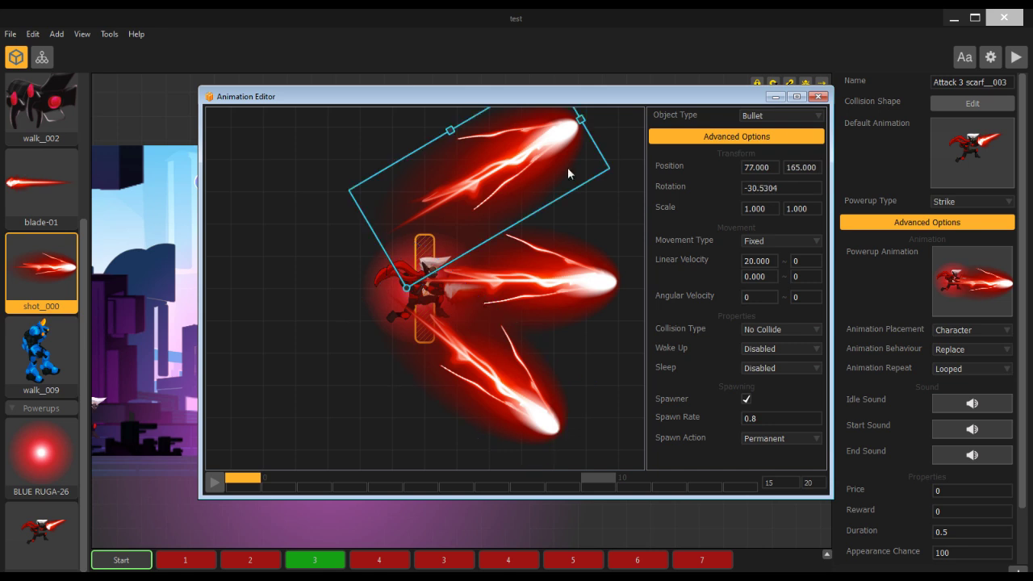
left_click(781, 117)
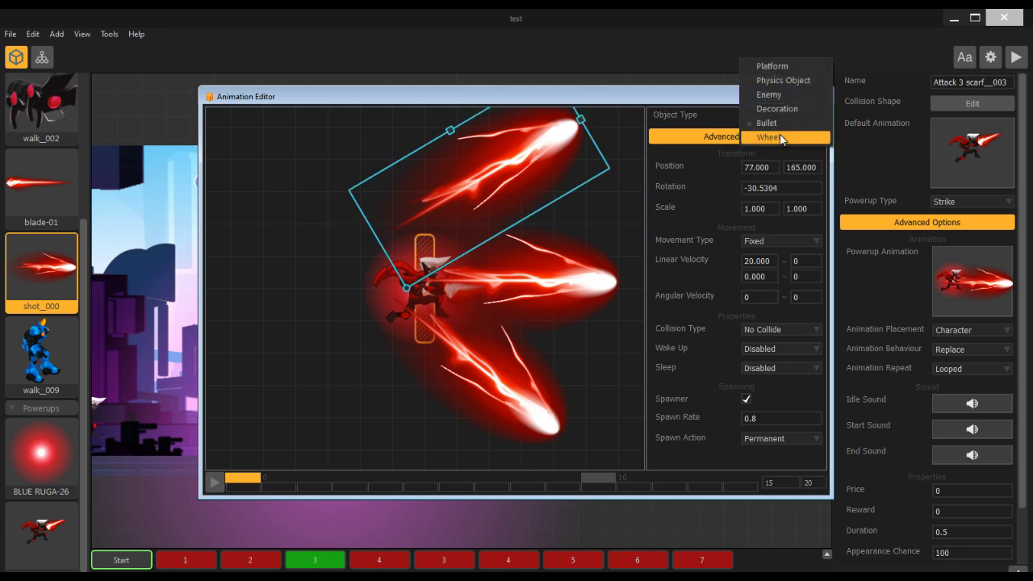
left_click(821, 96)
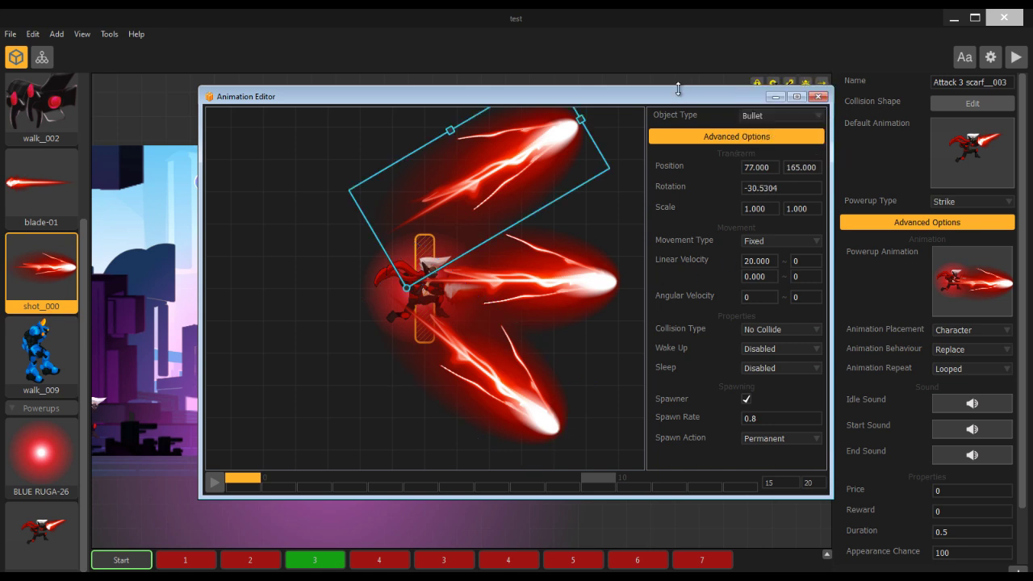
left_click(821, 96)
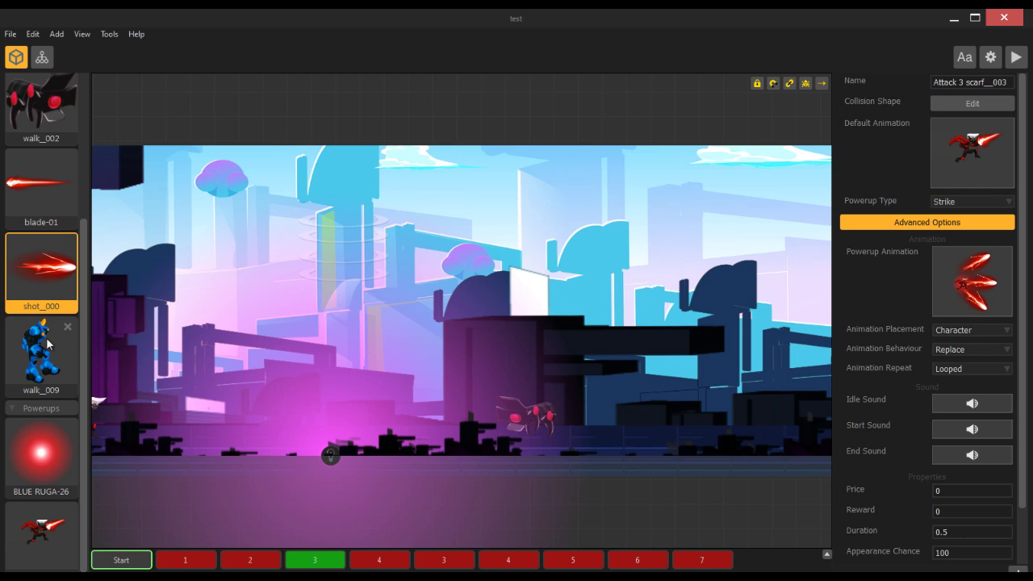
Reopen the powerup animation and place the walk_009 robot behind the hero, at about -348, 15
left_click(978, 256)
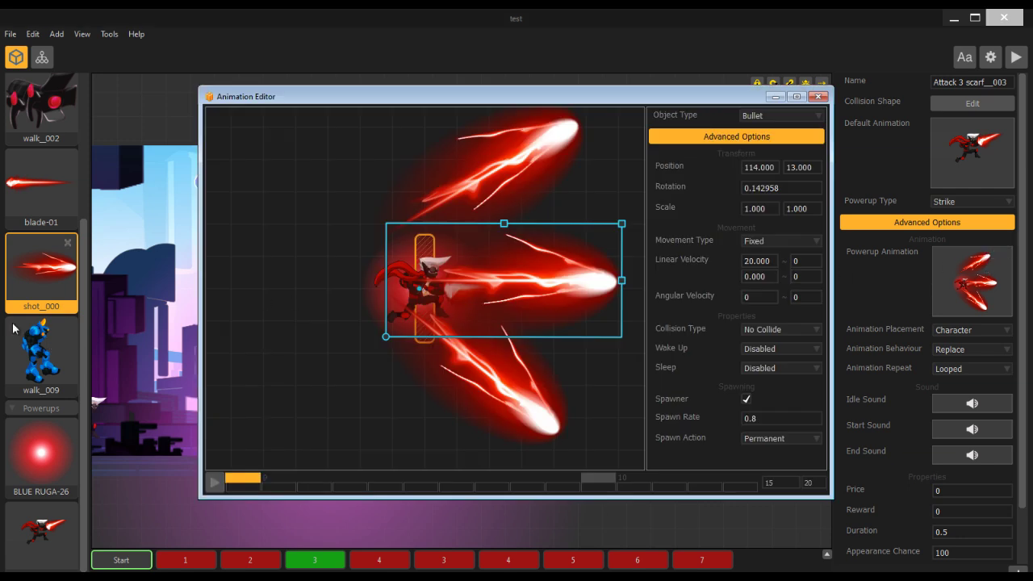
left_click_drag(42, 356, 270, 282)
scroll(318, 272, "down", 2)
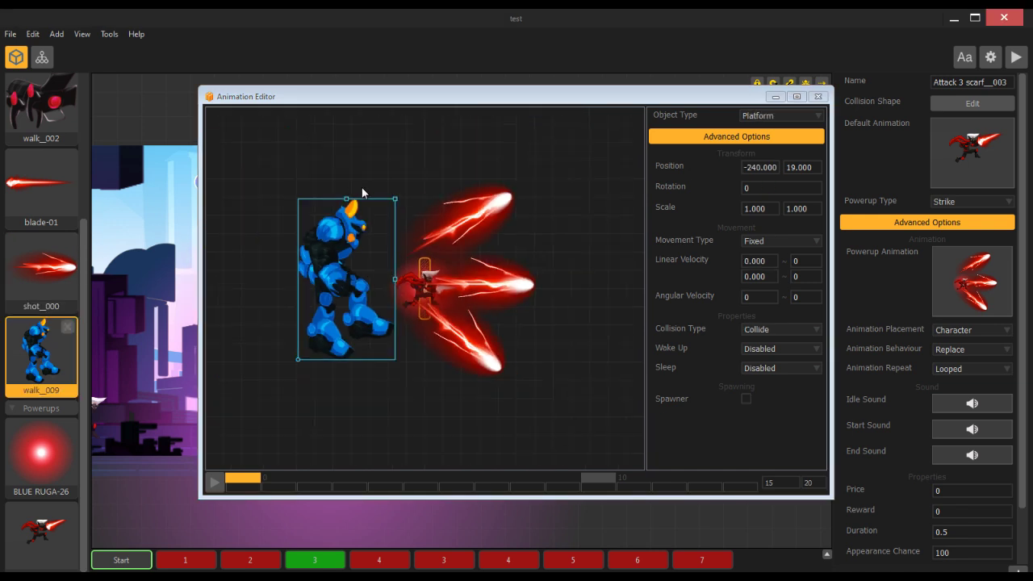
left_click_drag(343, 250, 300, 253)
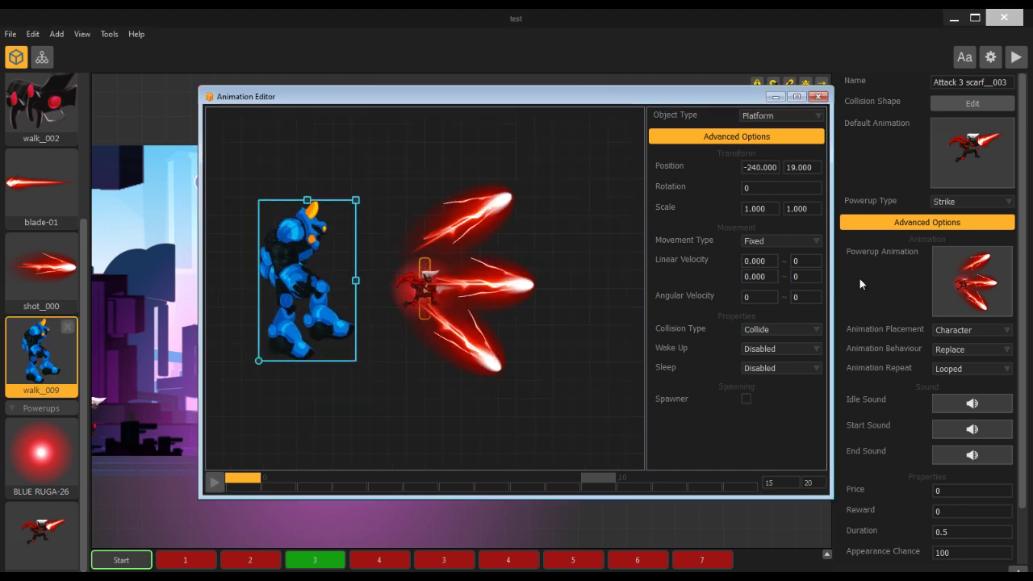
Make the walk_009 robot a Decoration with Spawner enabled and a horizontal linear velocity of 5
left_click(767, 116)
left_click(772, 159)
left_click_drag(777, 260, 719, 269)
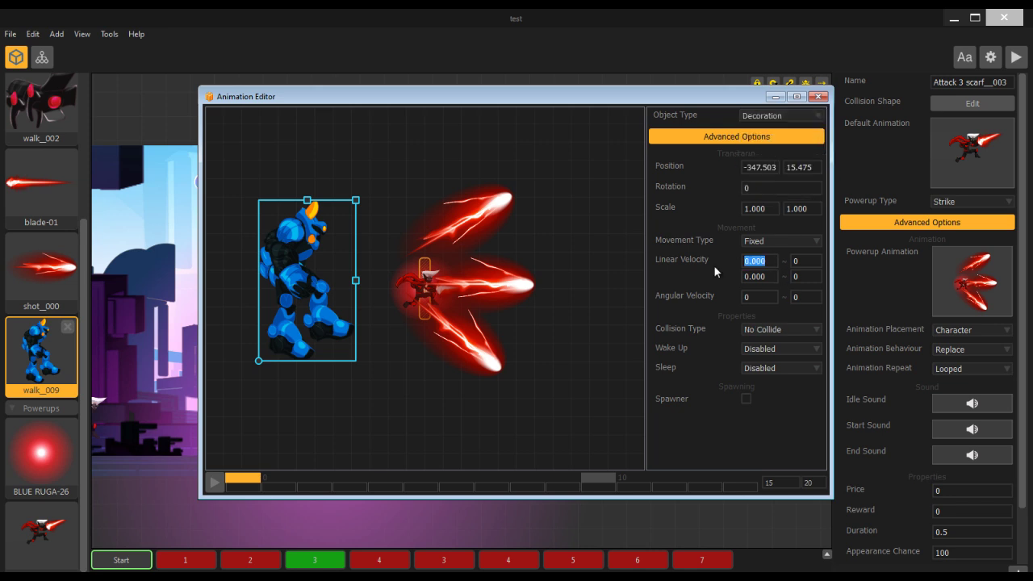
left_click(747, 398)
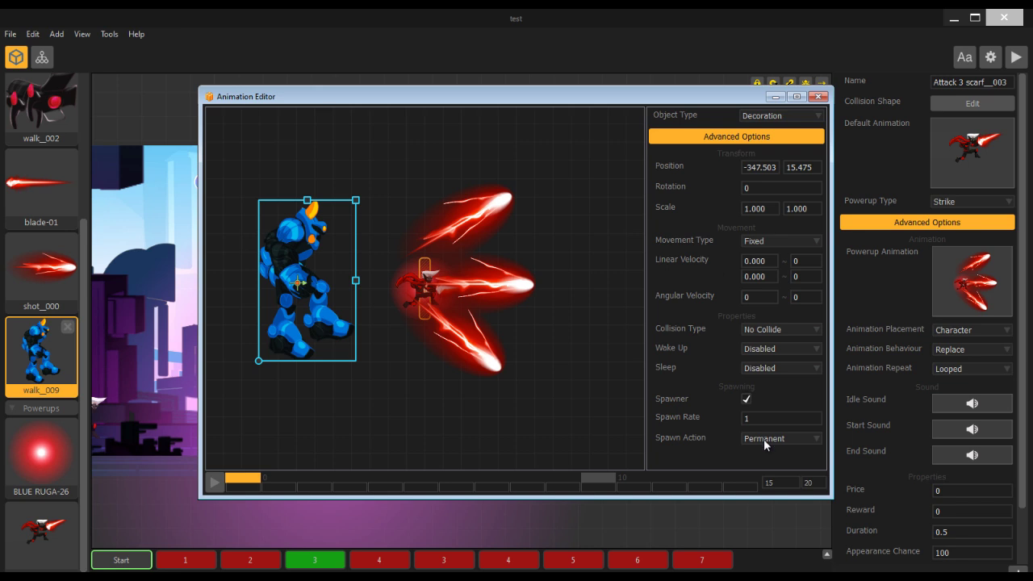
left_click_drag(765, 418, 733, 421)
left_click_drag(769, 256, 725, 257)
type("5")
Run the level preview to test the attack with the spawned robot
left_click(1016, 58)
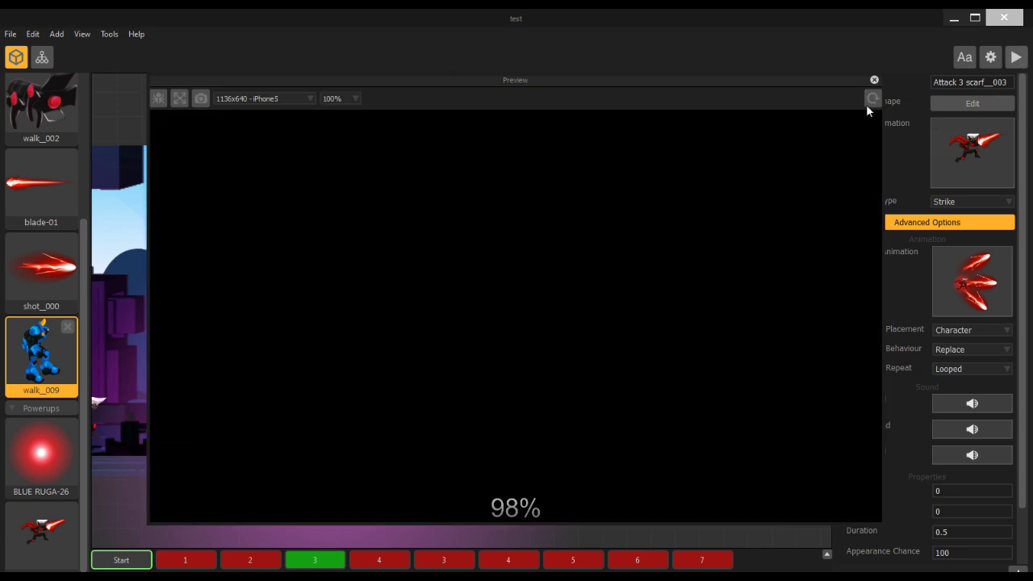